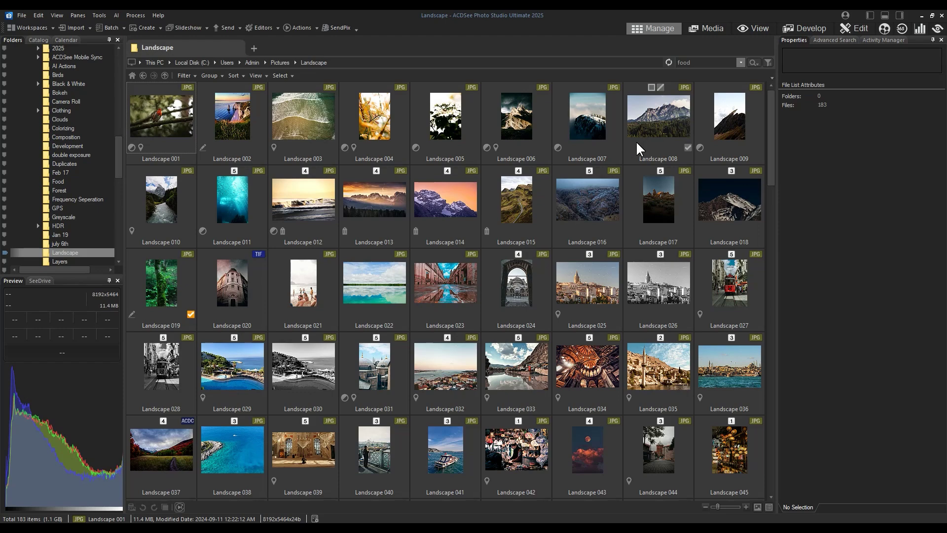
Step: Scroll the Landscape folder and select Landscape 171 as the photo to check
{"action": "mouse_move", "coordinate": [771, 108]}
{"action": "left_mouse_down"}
{"action": "mouse_move", "coordinate": [812, 396]}
{"action": "mouse_move", "coordinate": [831, 431]}
{"action": "left_mouse_up"}
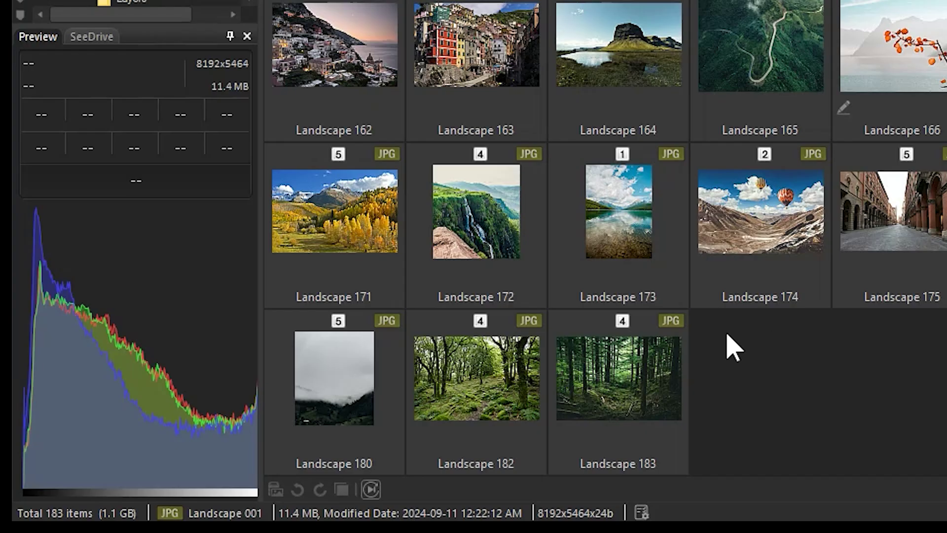
{"action": "left_click", "coordinate": [352, 226]}
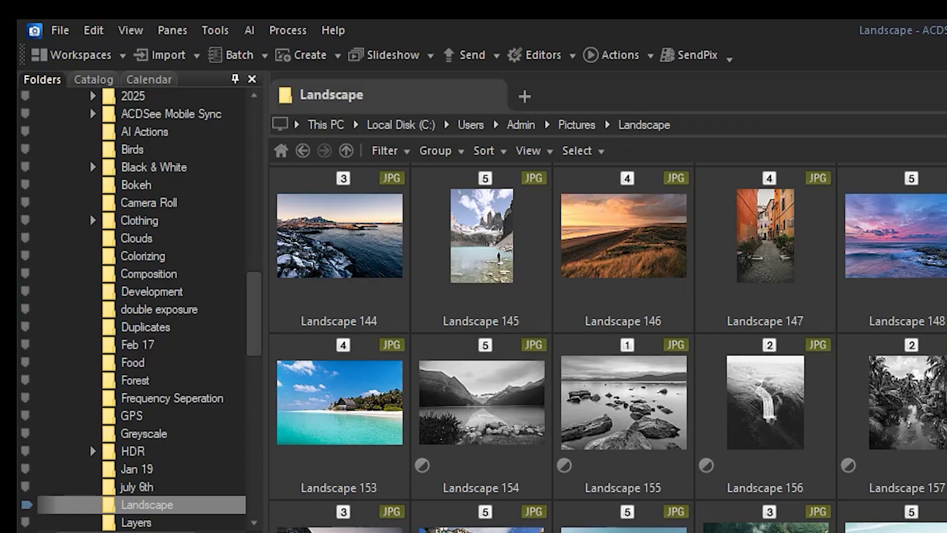
Step: Launch Find Duplicates from the Tools menu for Landscape 171.jpg
{"action": "left_click", "coordinate": [215, 31]}
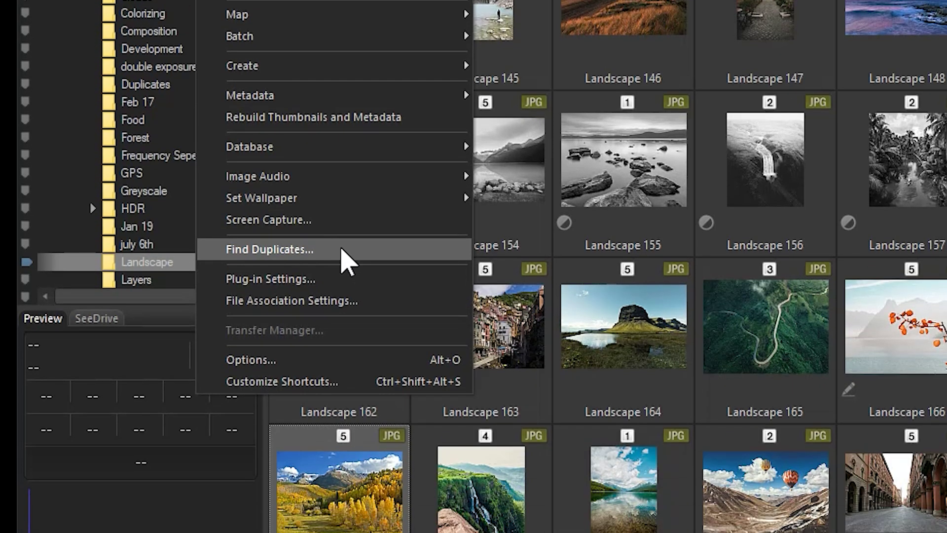
{"action": "left_click", "coordinate": [342, 250]}
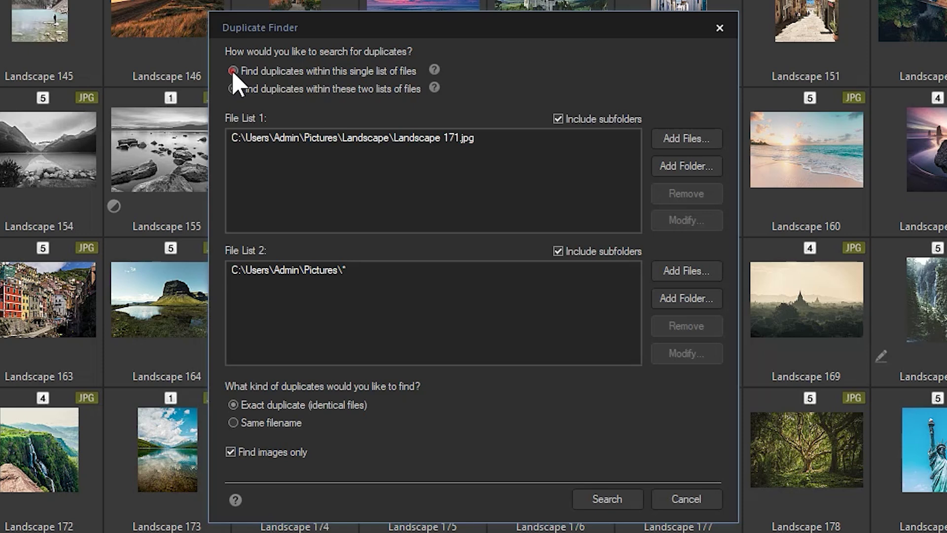
Step: Switch to a single-list duplicate search and remove Landscape 171.jpg from the list
{"action": "left_click", "coordinate": [232, 70]}
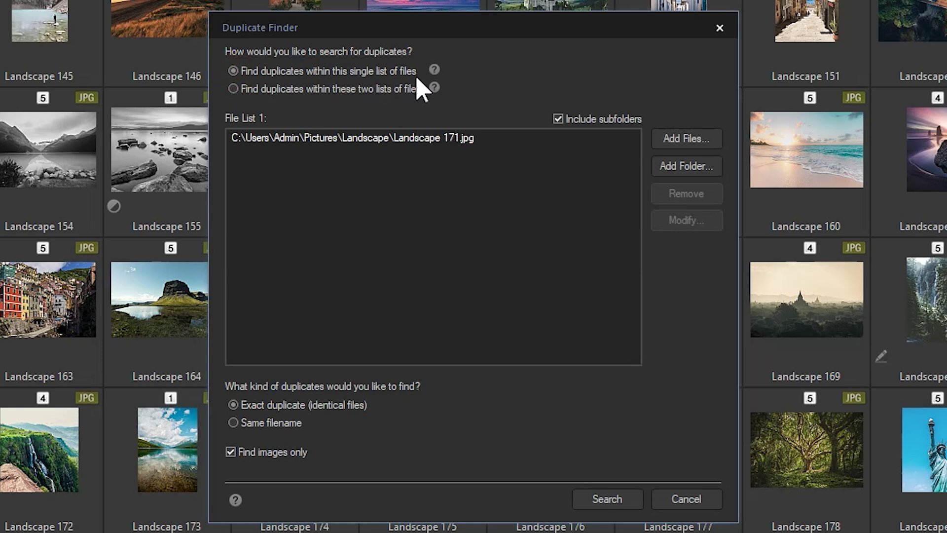
{"action": "left_click", "coordinate": [472, 140]}
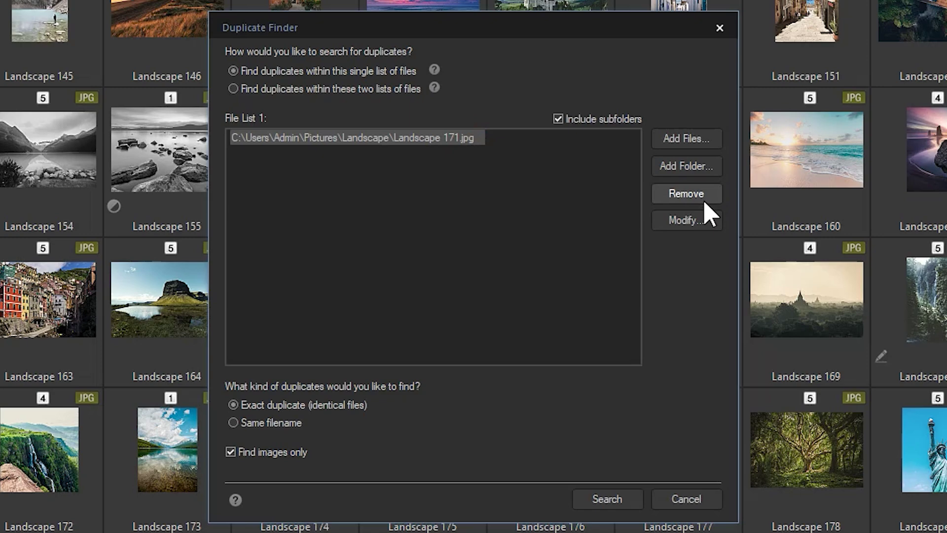
{"action": "left_click", "coordinate": [687, 196]}
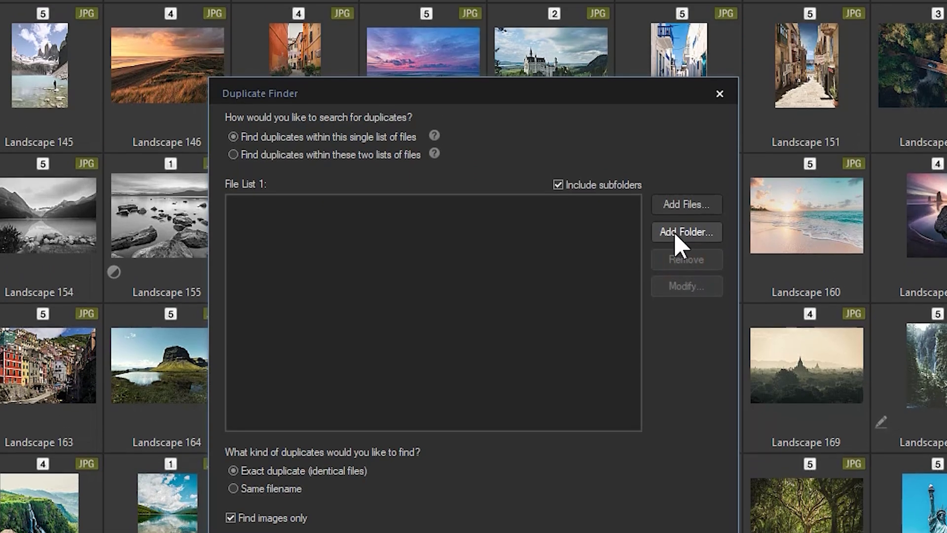
Step: Add the Pictures folder to the search list and dismiss the already-listed notice
{"action": "left_click", "coordinate": [677, 187]}
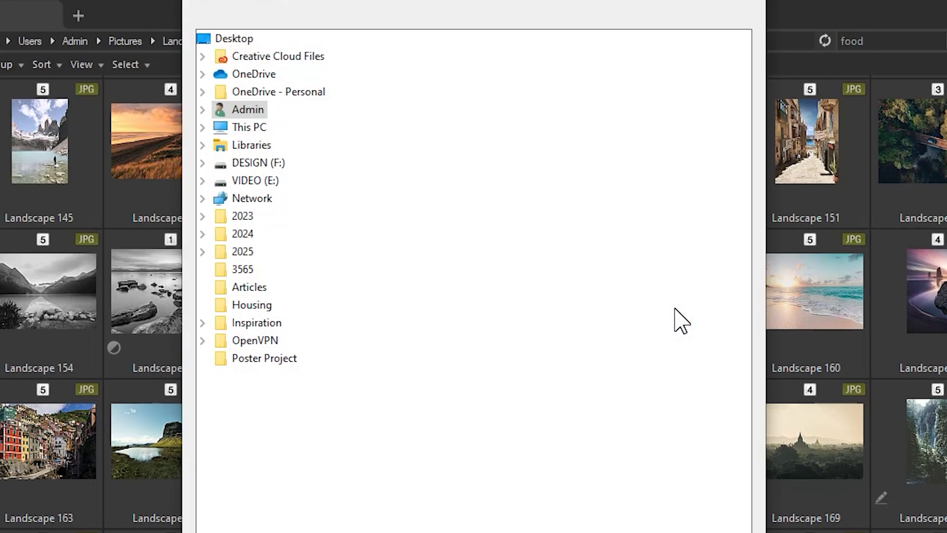
{"action": "left_click", "coordinate": [203, 128]}
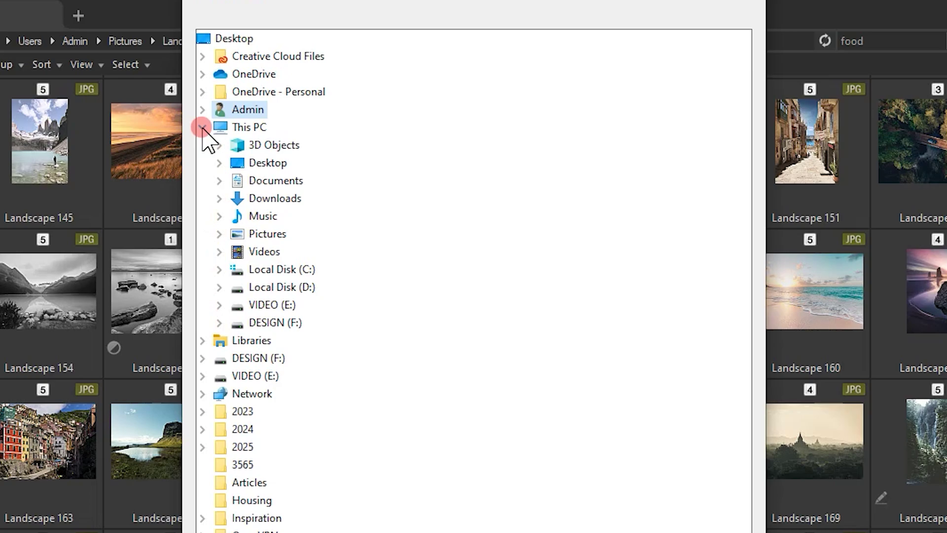
{"action": "double_click", "coordinate": [269, 236]}
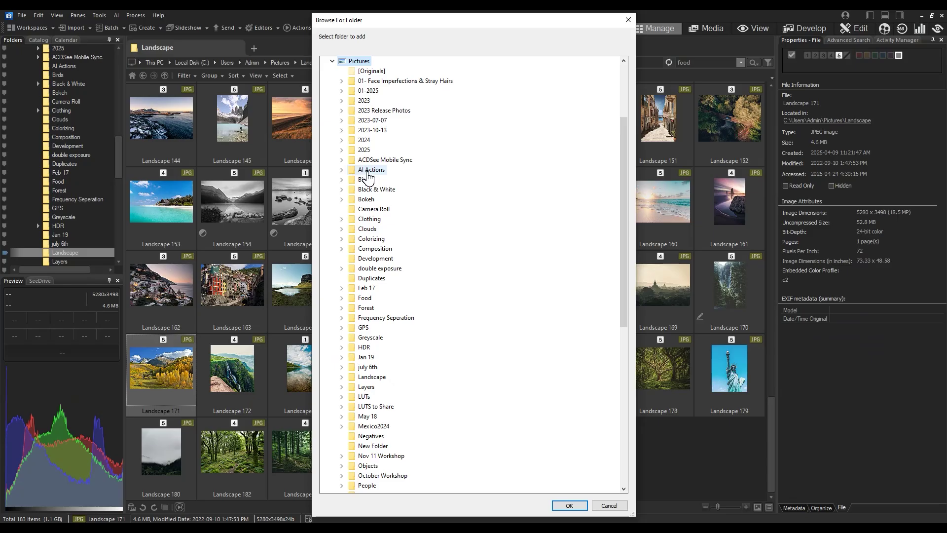
{"action": "left_click", "coordinate": [571, 505]}
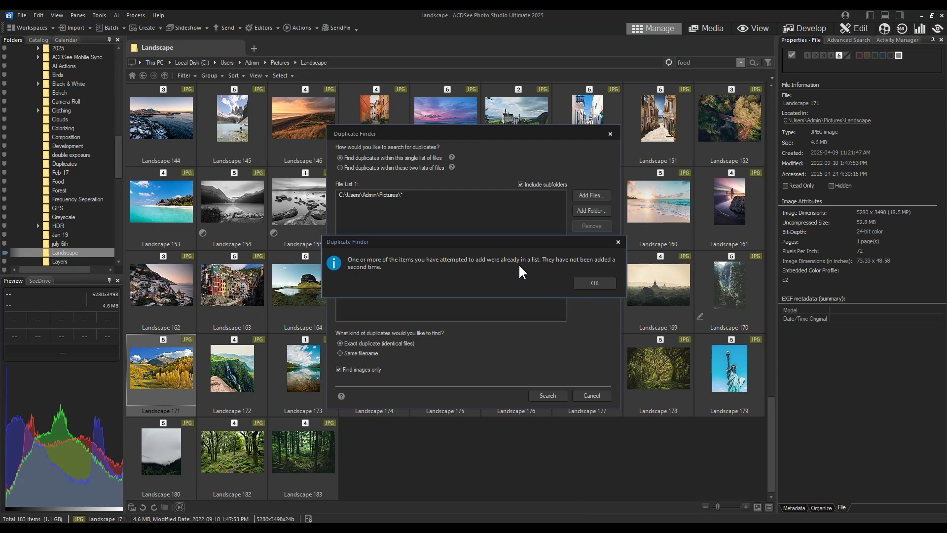
{"action": "left_click", "coordinate": [595, 283]}
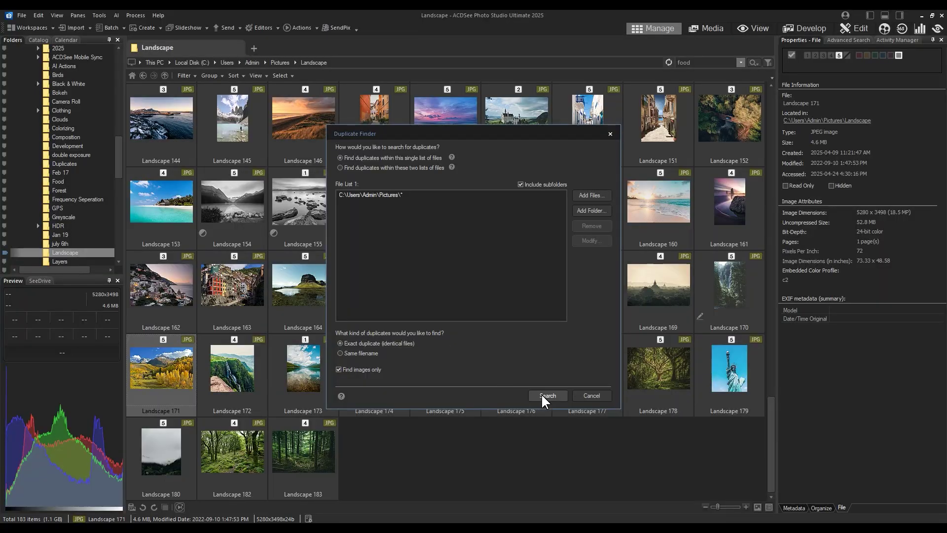
Step: Run the duplicate search and view the files in the Landscape 070.jpg set
{"action": "left_click", "coordinate": [542, 395]}
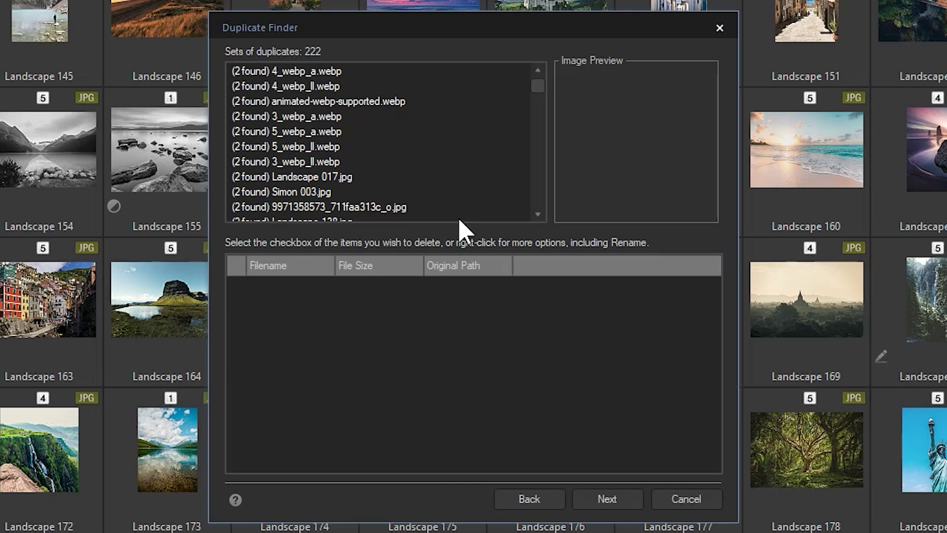
{"action": "left_click_drag", "start_coordinate": [538, 89], "coordinate": [541, 133]}
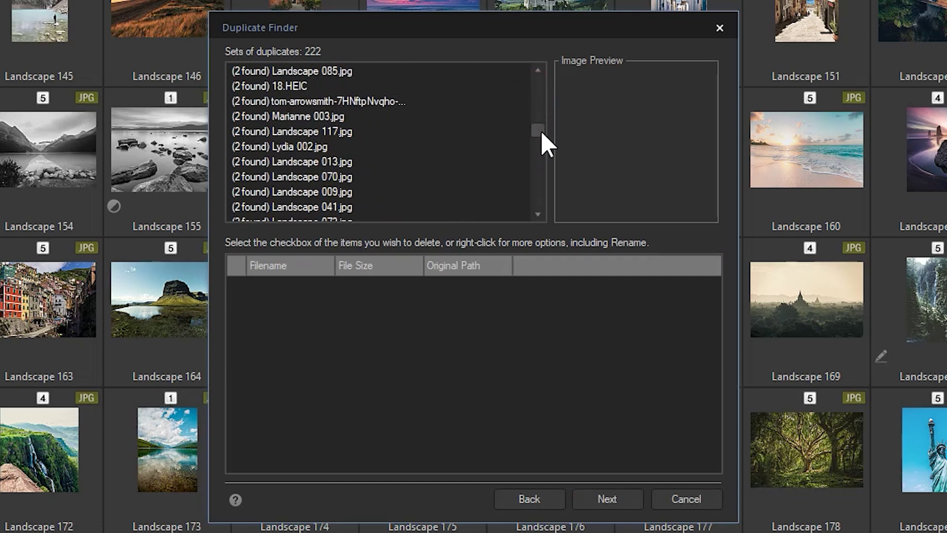
{"action": "left_click", "coordinate": [331, 177]}
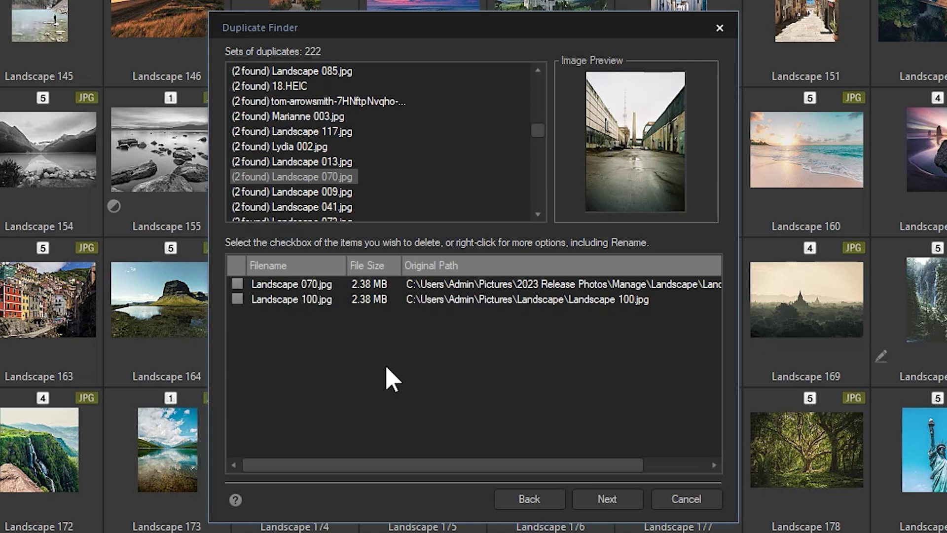
Step: Delete the redundant Landscape 070.jpg copy, keeping Landscape 100.jpg, and close the finder
{"action": "left_click", "coordinate": [238, 284]}
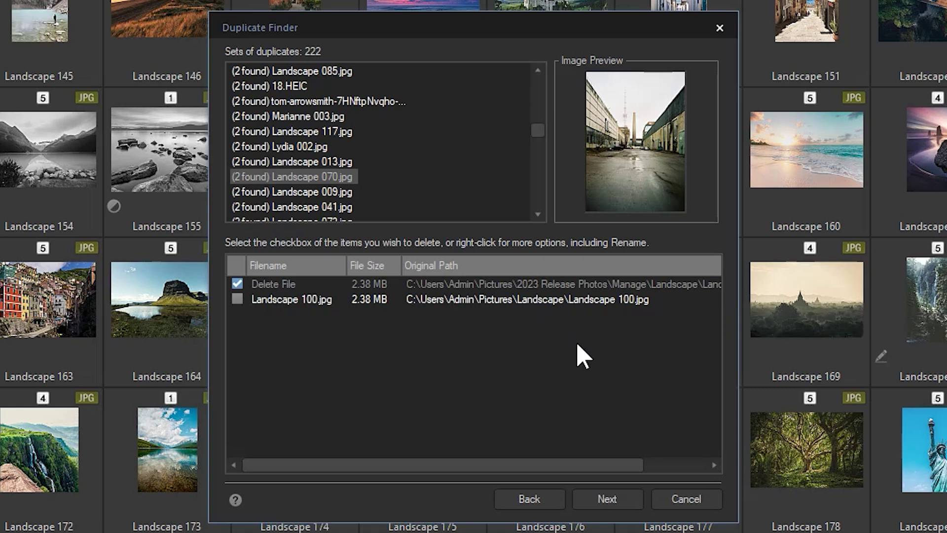
{"action": "left_click", "coordinate": [611, 499]}
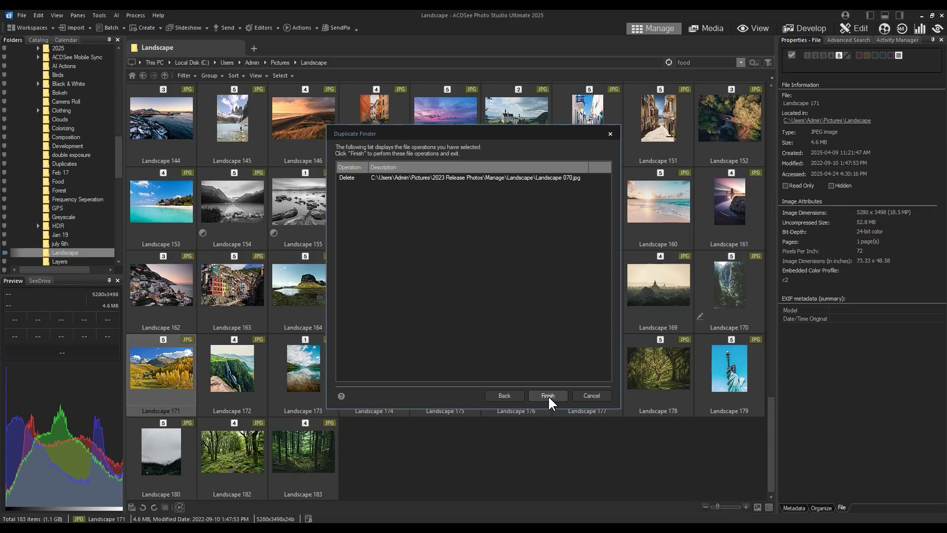
{"action": "left_click", "coordinate": [549, 395]}
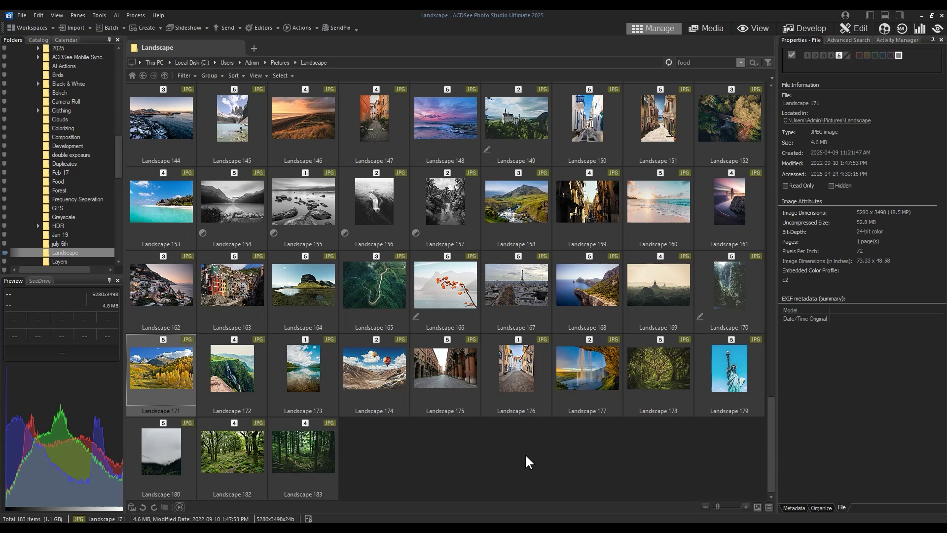
Step: Select Landscape 171 through 179 and open Find Duplicates for them
{"action": "left_click", "coordinate": [724, 377], "text": "shift"}
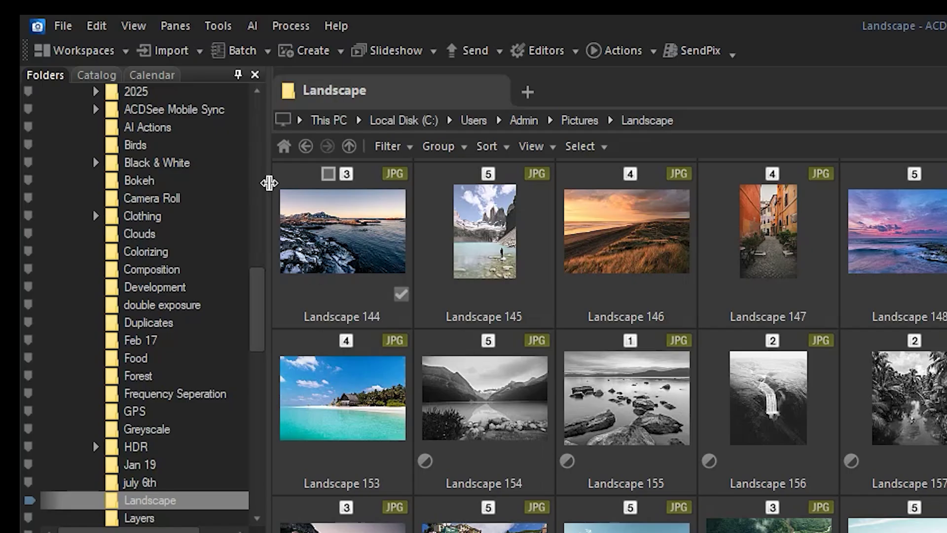
{"action": "left_click", "coordinate": [99, 16]}
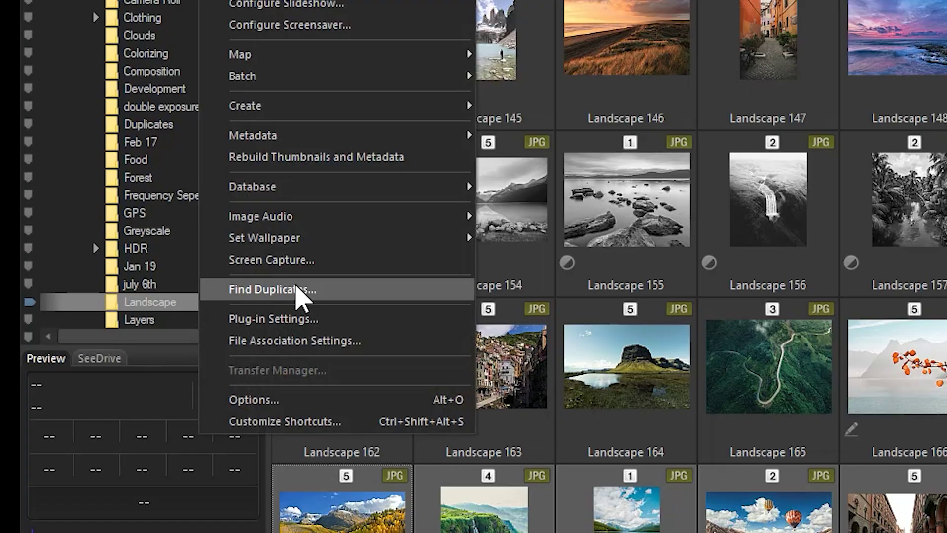
{"action": "left_click", "coordinate": [295, 489]}
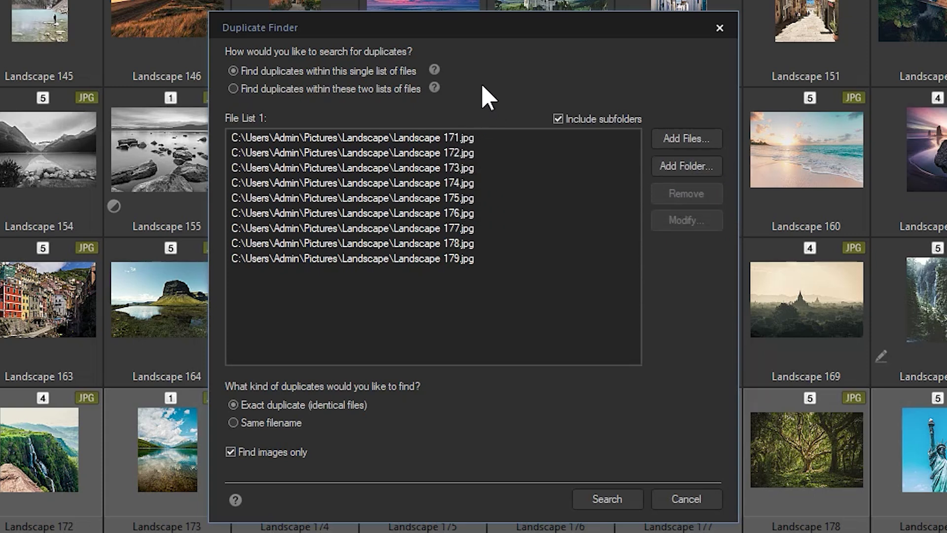
Step: Compare Landscape 171–179 against the Pictures folder added as File List 2
{"action": "left_click", "coordinate": [233, 87]}
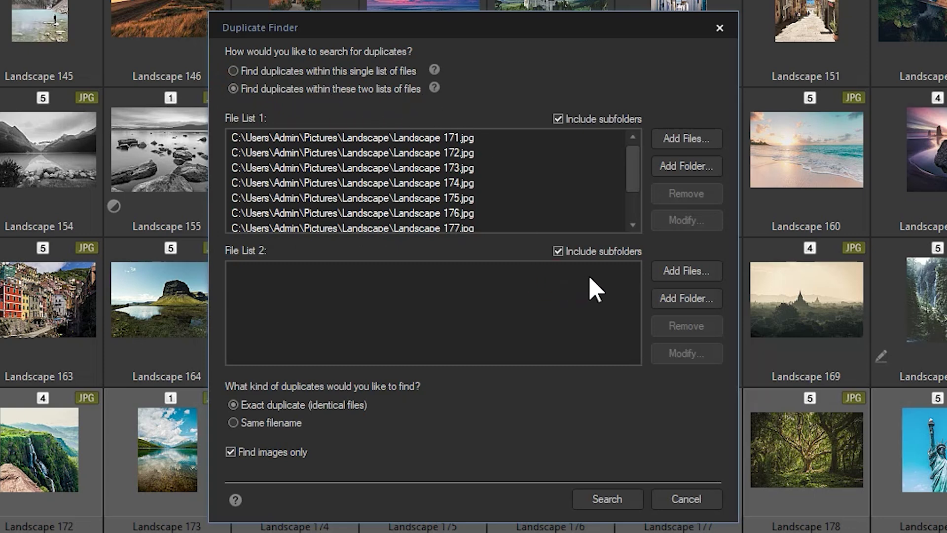
{"action": "left_click", "coordinate": [669, 297]}
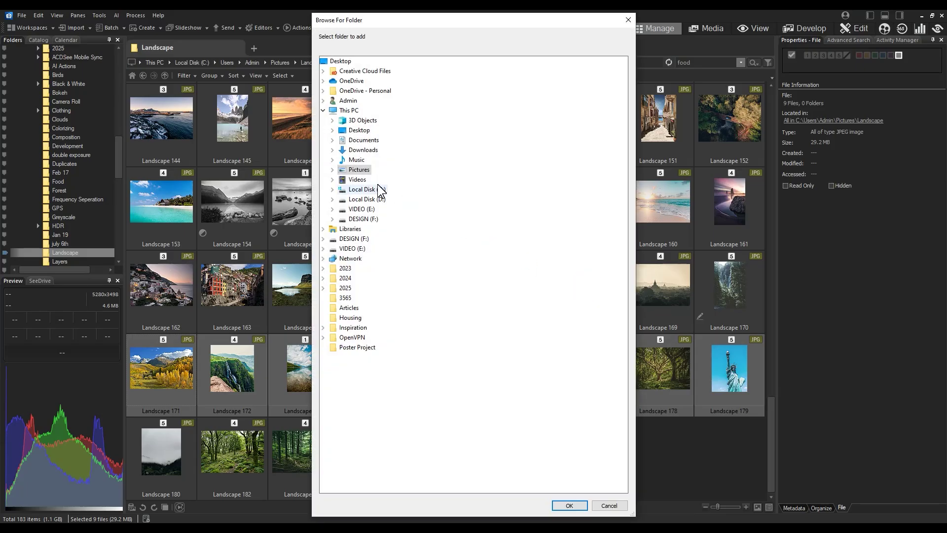
{"action": "left_click", "coordinate": [359, 170]}
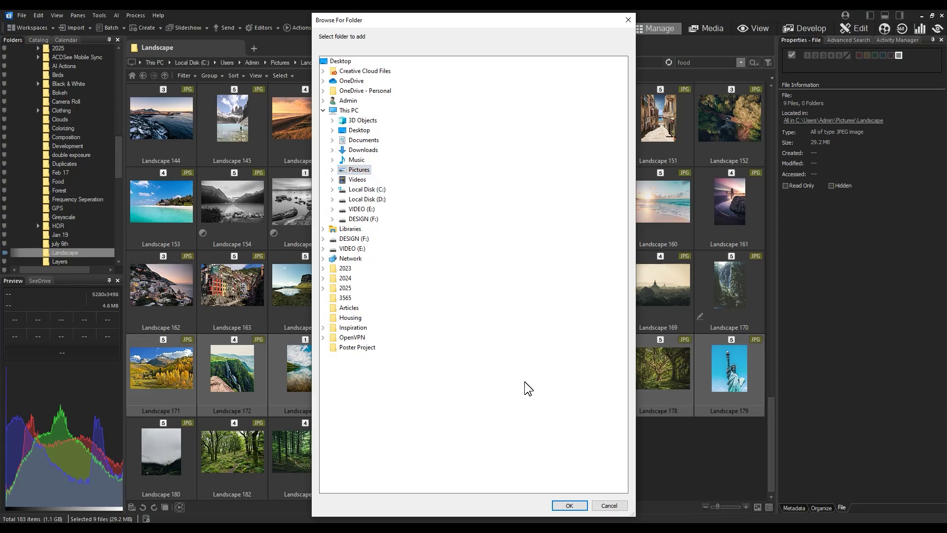
{"action": "left_click", "coordinate": [569, 505]}
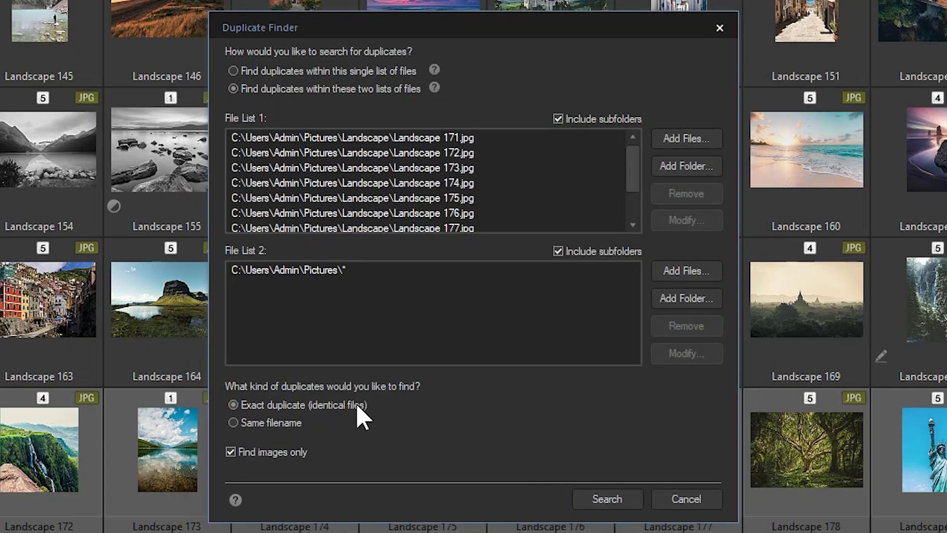
Step: Run the two-list search and browse the 9 duplicate sets down to Landscape 140.jpg's copies
{"action": "left_click", "coordinate": [602, 499]}
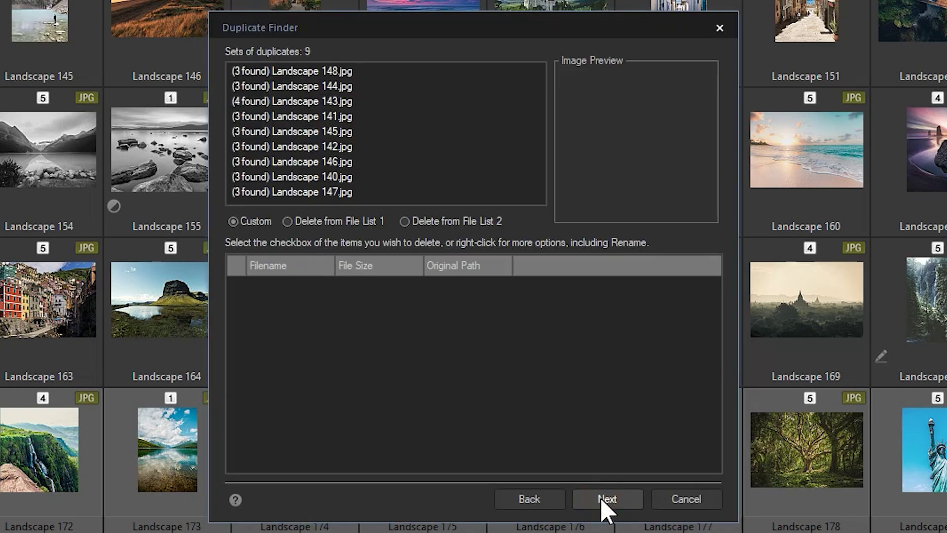
{"action": "left_click", "coordinate": [345, 72]}
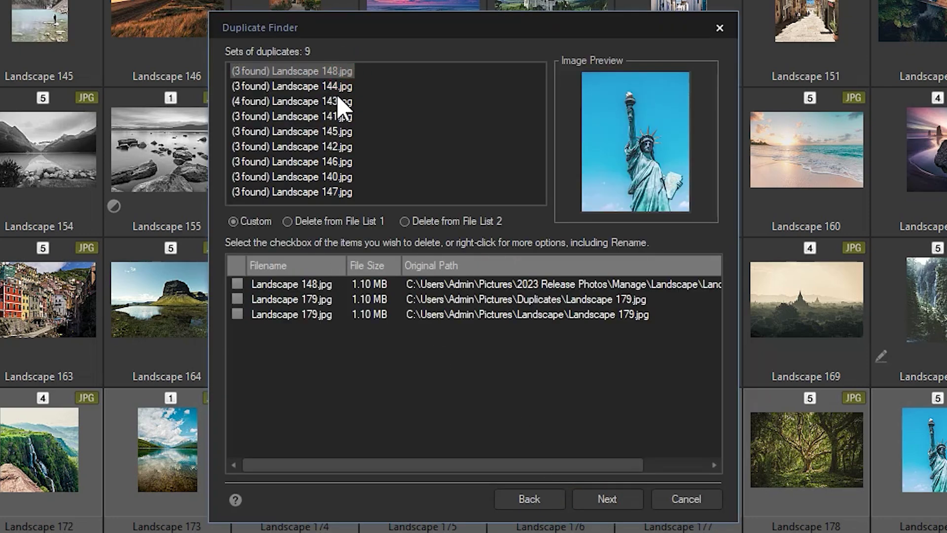
{"action": "left_click", "coordinate": [339, 92]}
{"action": "left_click", "coordinate": [340, 104]}
{"action": "left_click", "coordinate": [335, 118]}
{"action": "left_click", "coordinate": [327, 146]}
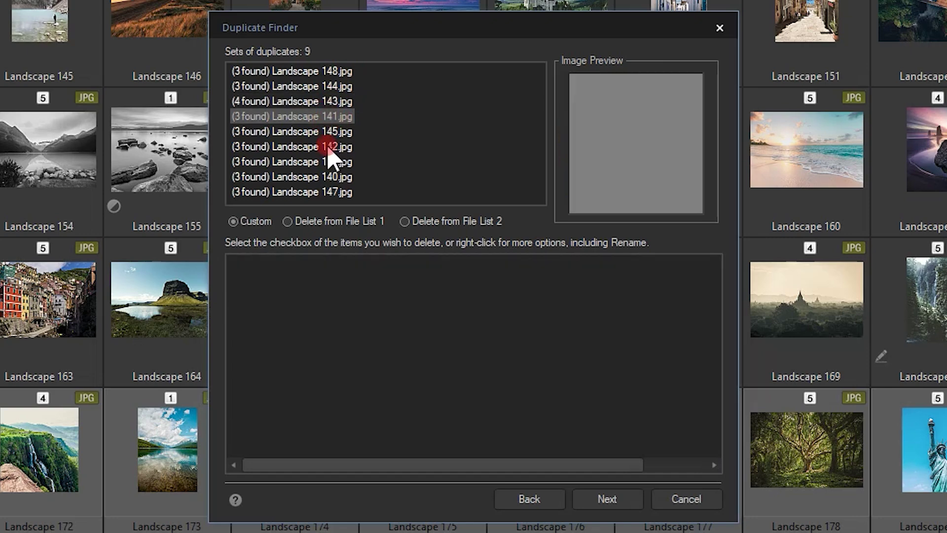
{"action": "left_click", "coordinate": [337, 162]}
{"action": "left_click", "coordinate": [335, 178]}
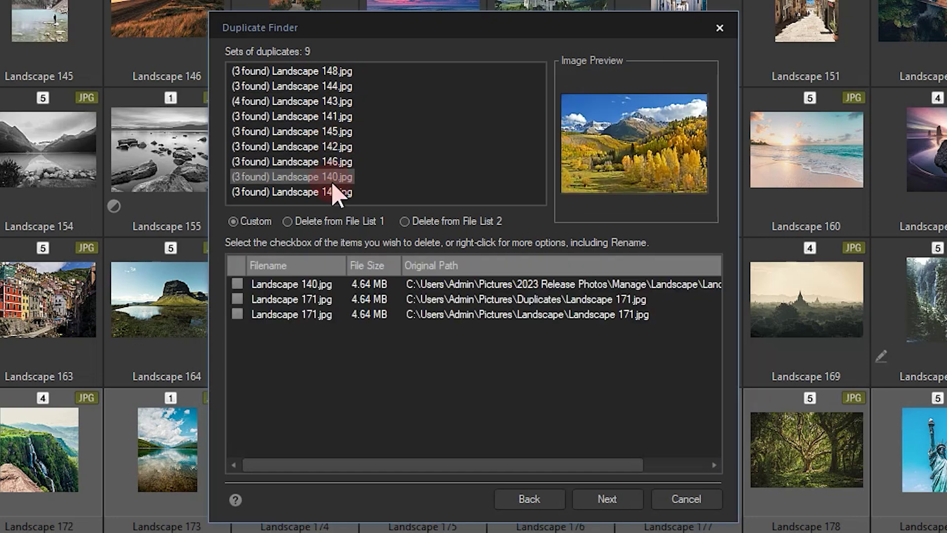